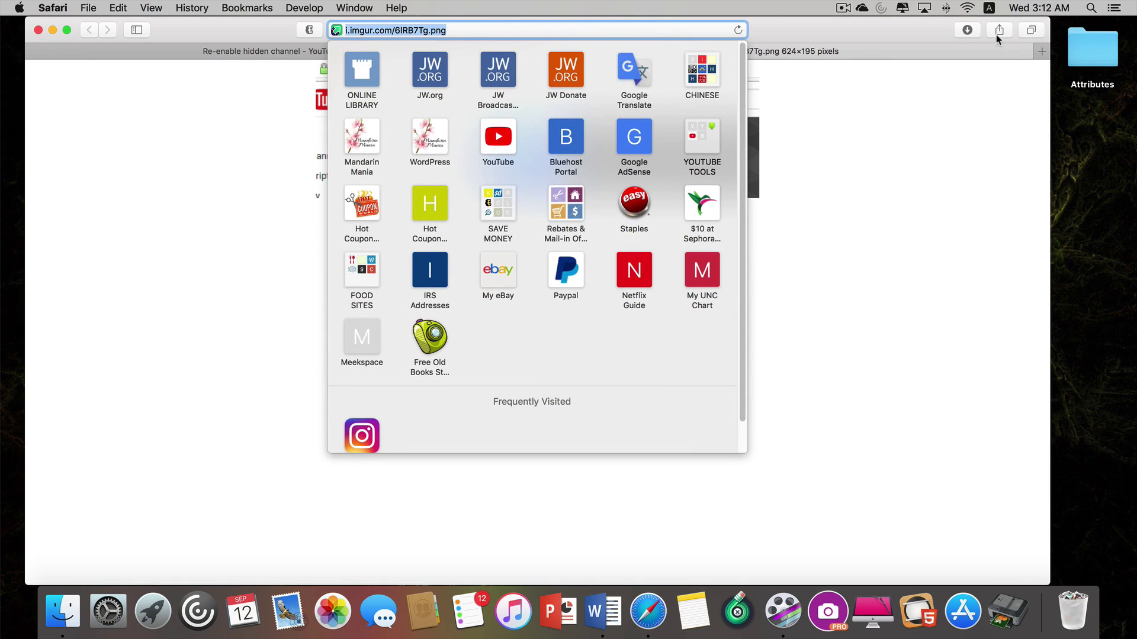
Open YouTube from the Favorites grid in the second Safari tab.
{"action": "left_click", "coordinate": [505, 139]}
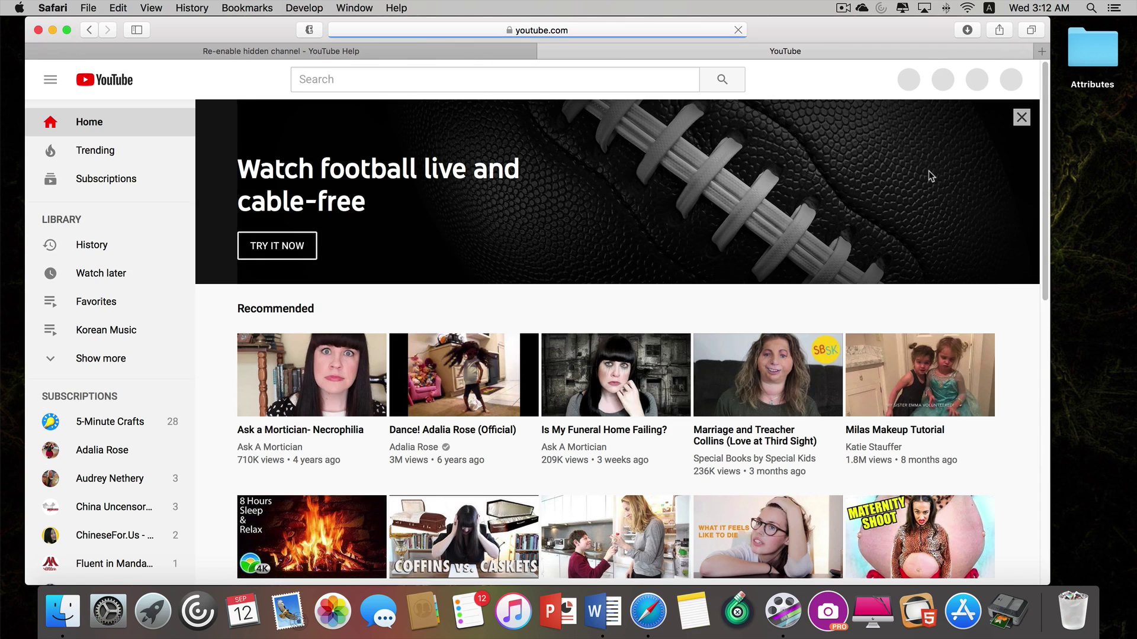
Go to the account's own channel page, then bring up the account switcher listing both accounts.
{"action": "left_click", "coordinate": [1005, 80]}
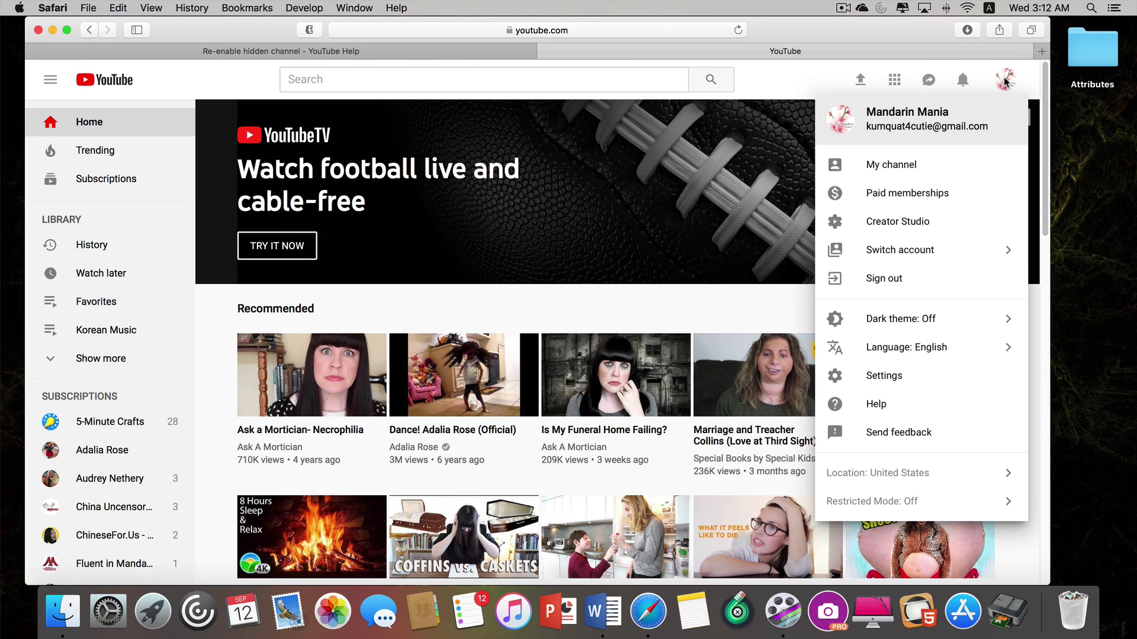
{"action": "left_click", "coordinate": [905, 135]}
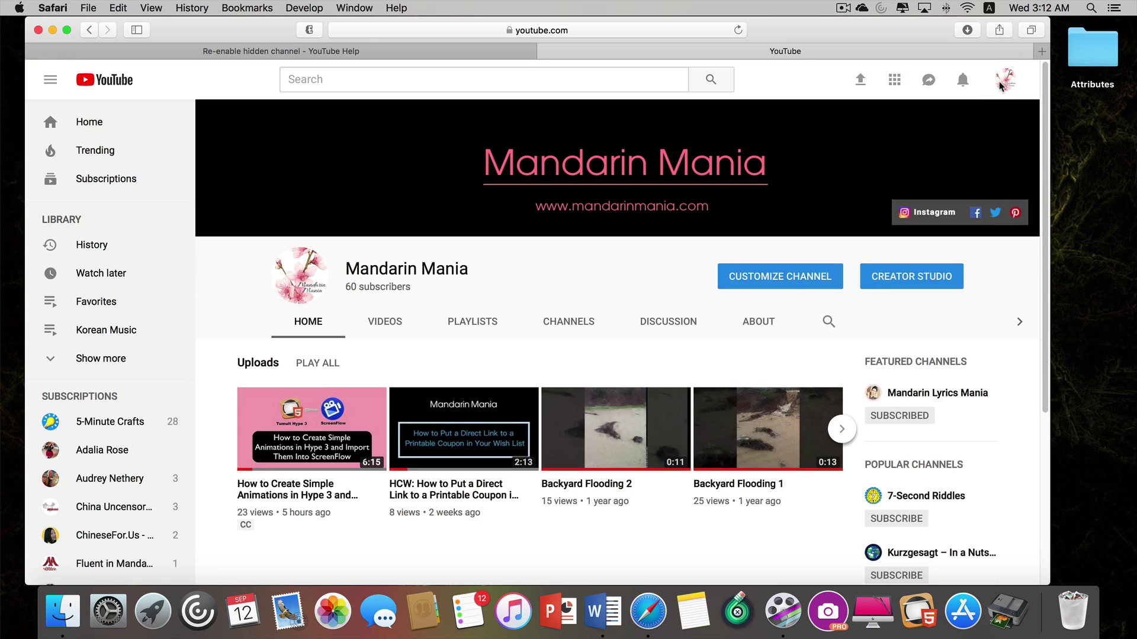
{"action": "left_click", "coordinate": [1004, 82]}
{"action": "left_click", "coordinate": [939, 251]}
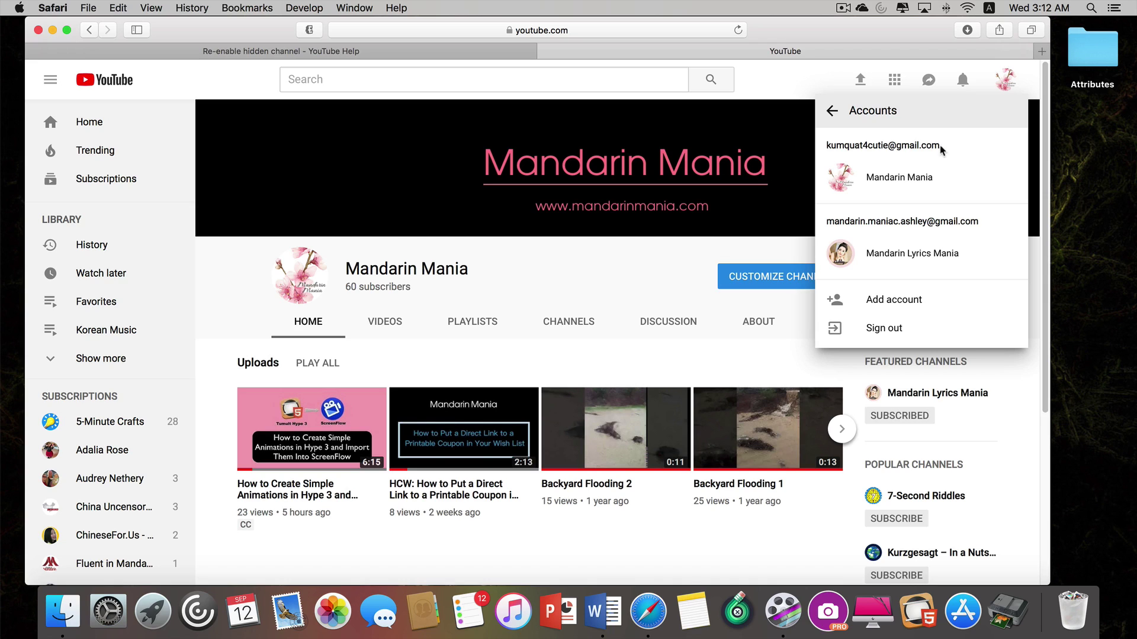
Open Google Account settings and choose Delete products under Delete your account or services.
{"action": "left_click", "coordinate": [883, 149]}
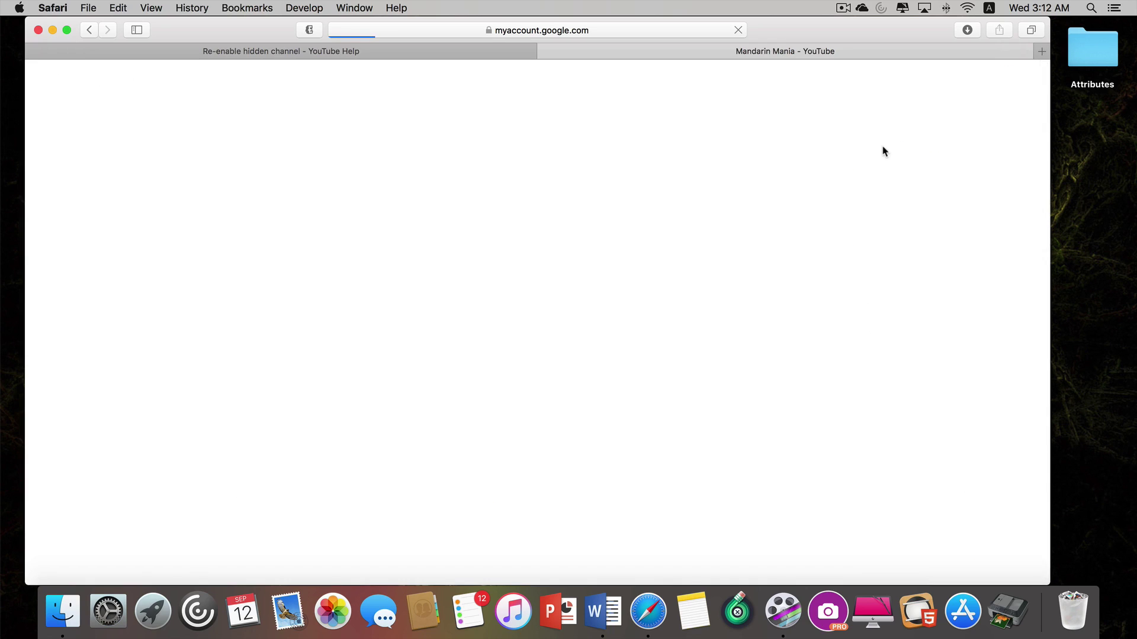
{"action": "scroll", "coordinate": [940, 182], "scroll_direction": "down", "scroll_amount": 1}
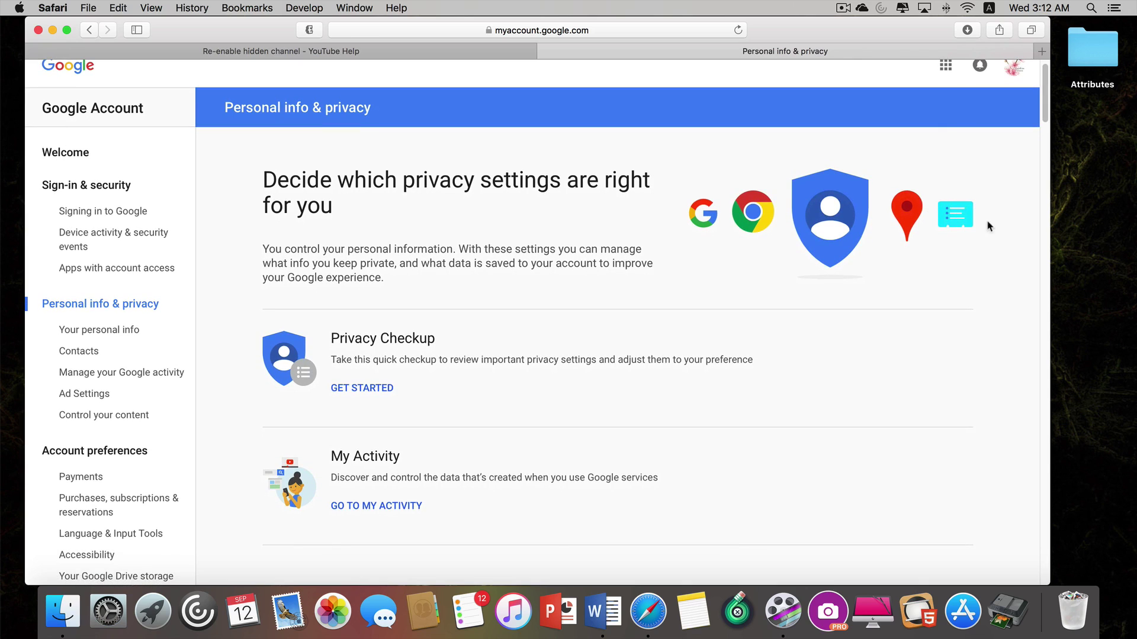
{"action": "scroll", "coordinate": [892, 343], "scroll_direction": "down", "scroll_amount": 1}
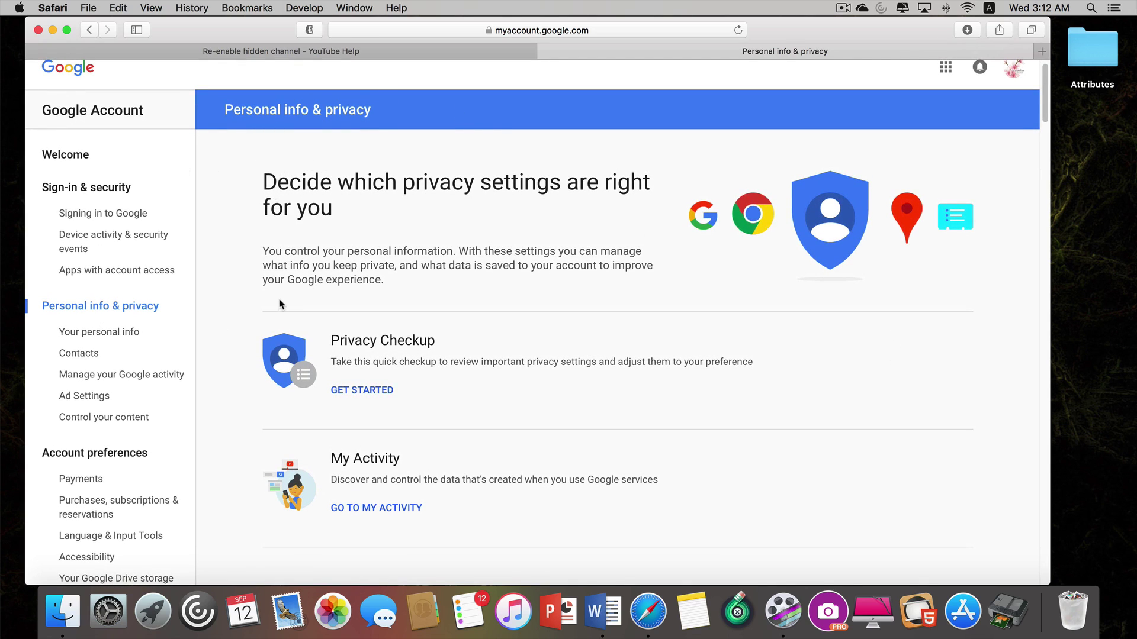
{"action": "scroll", "coordinate": [190, 393], "scroll_direction": "down", "scroll_amount": 3}
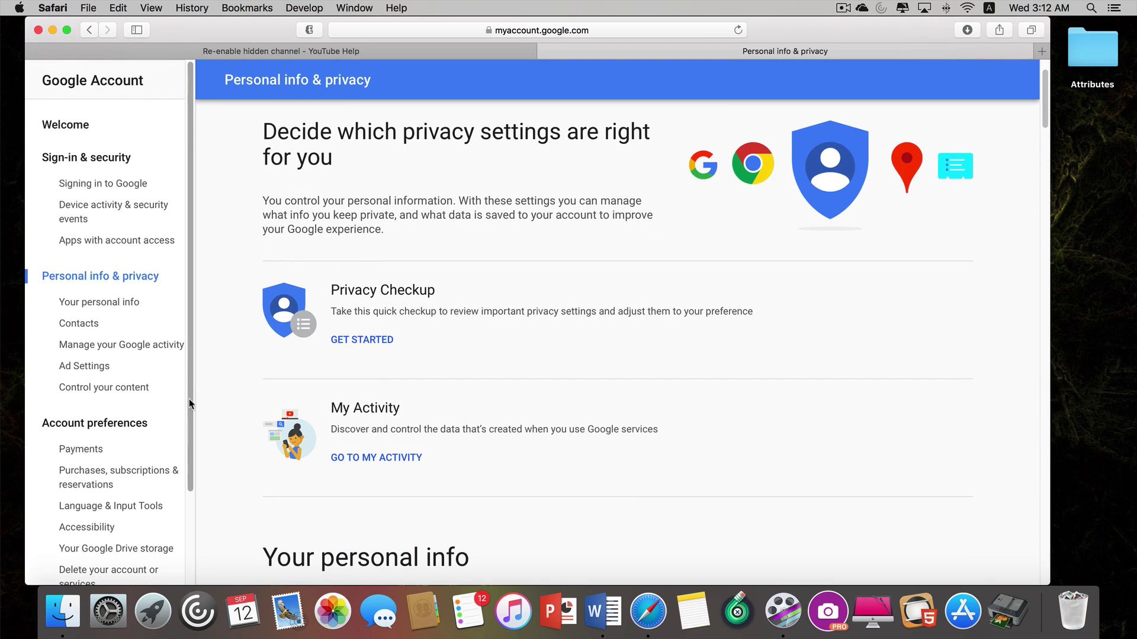
{"action": "scroll", "coordinate": [155, 456], "scroll_direction": "down", "scroll_amount": 2}
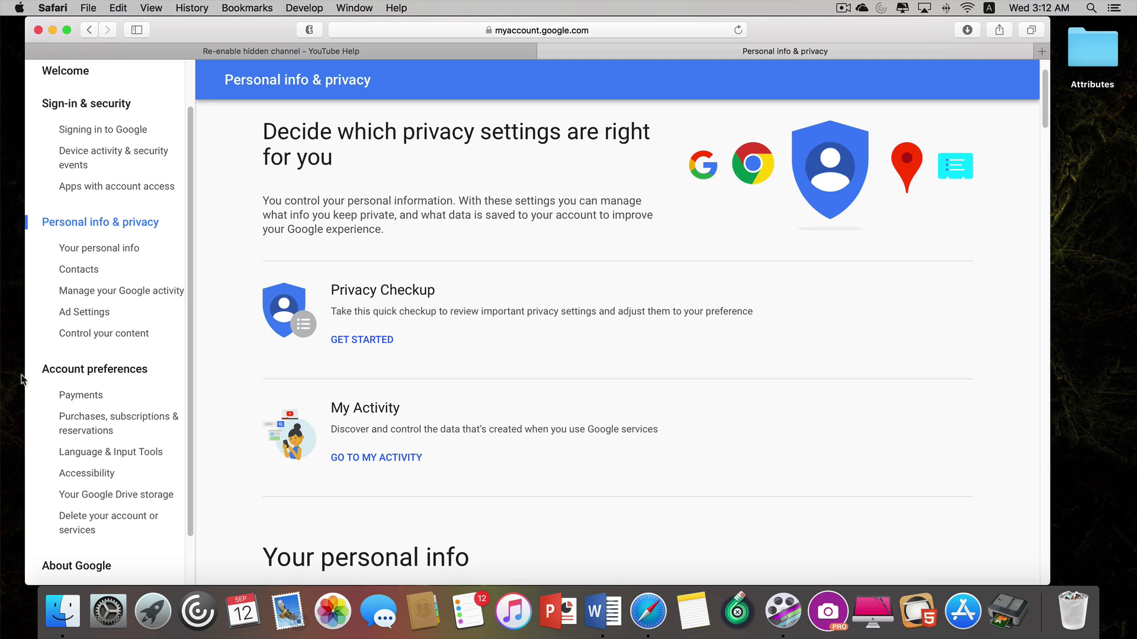
{"action": "left_click", "coordinate": [82, 522]}
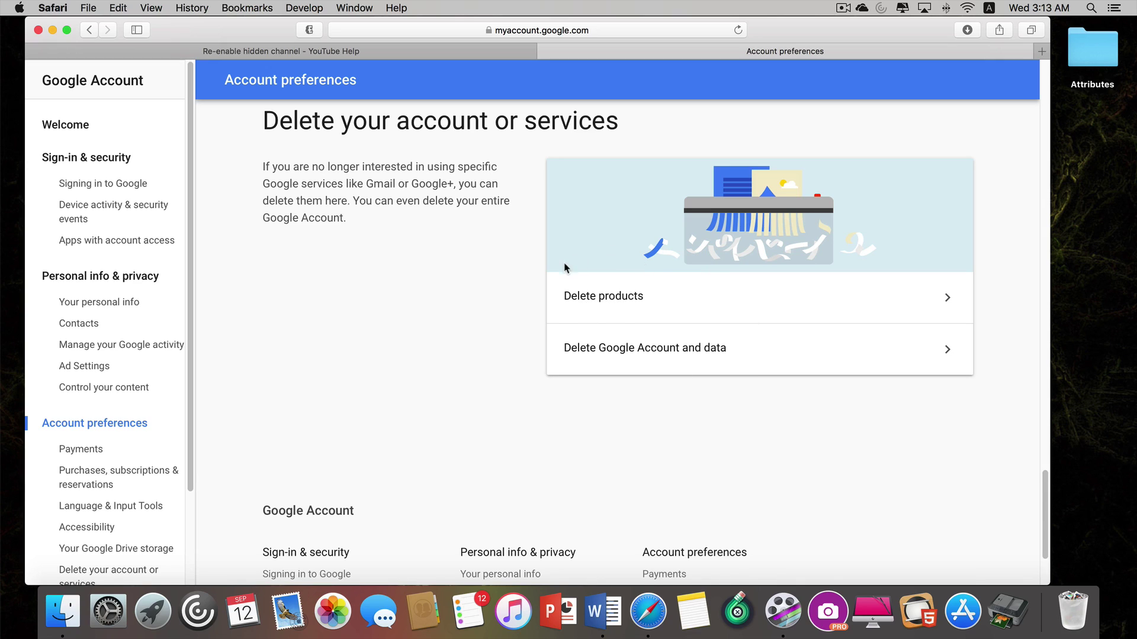
{"action": "left_click", "coordinate": [604, 301]}
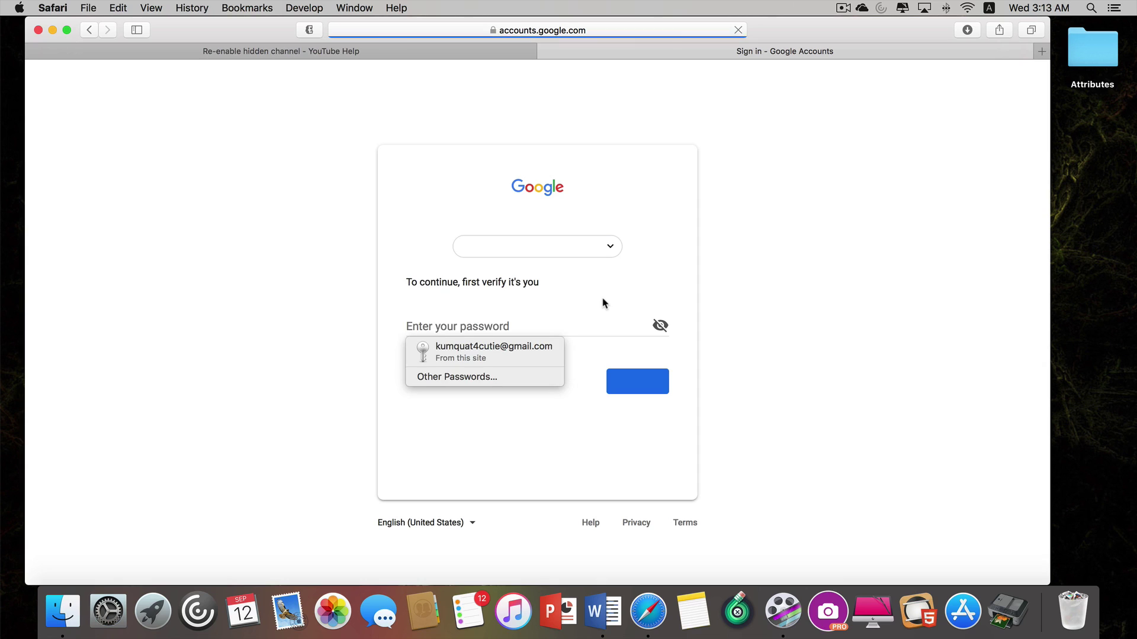
Verify with the saved password, pick YouTube's trash icon, and verify the password again.
{"action": "left_click", "coordinate": [513, 356]}
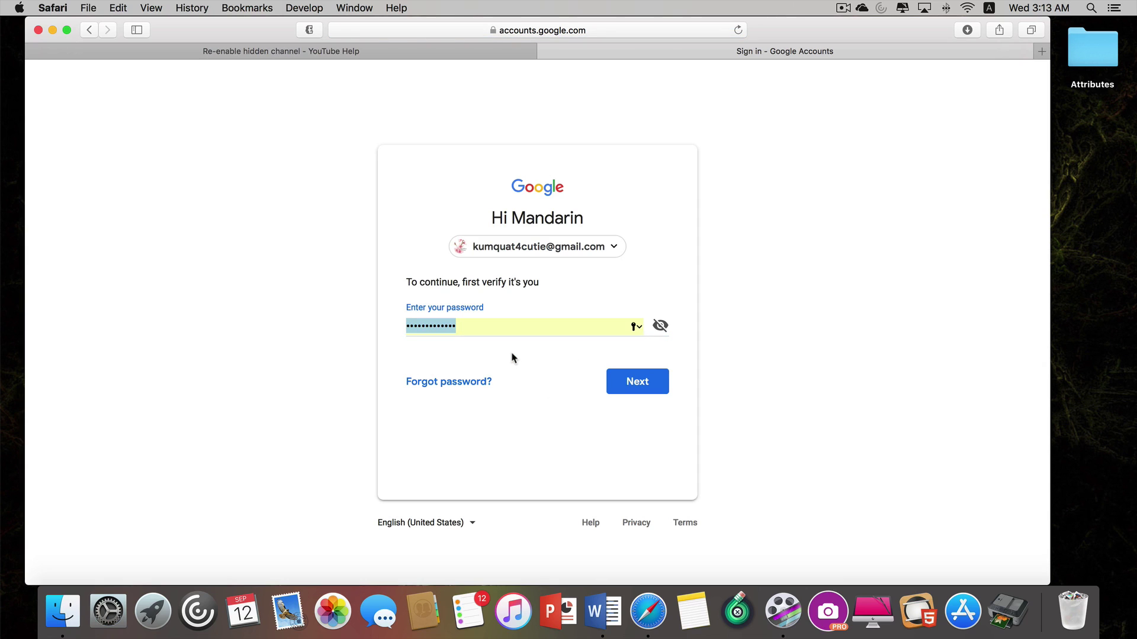
{"action": "left_click", "coordinate": [634, 384]}
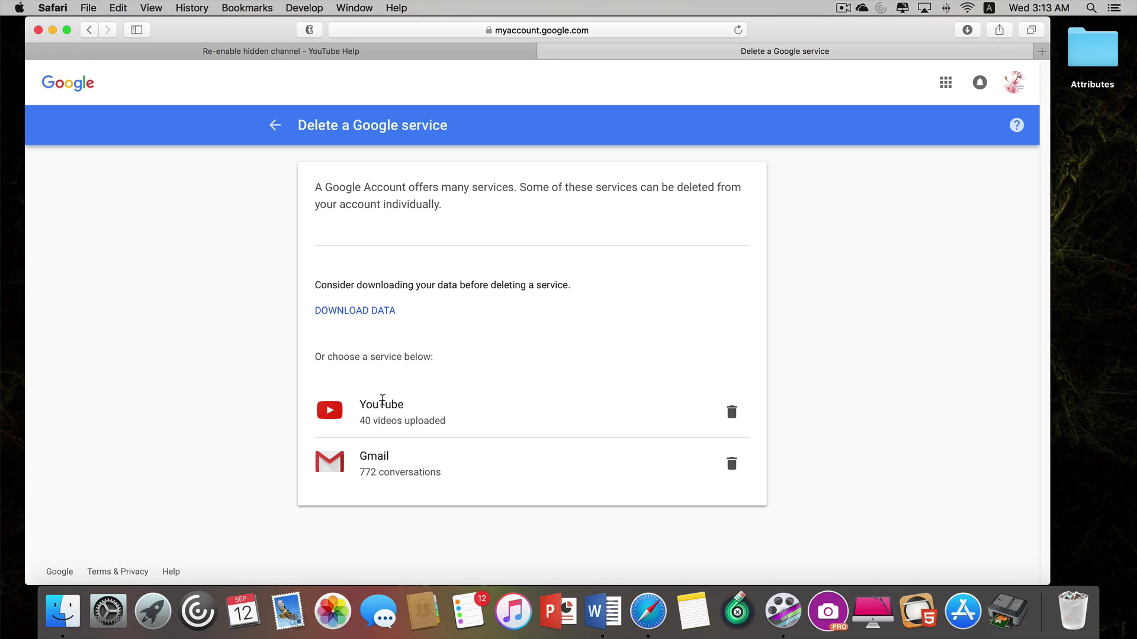
{"action": "left_click", "coordinate": [732, 416]}
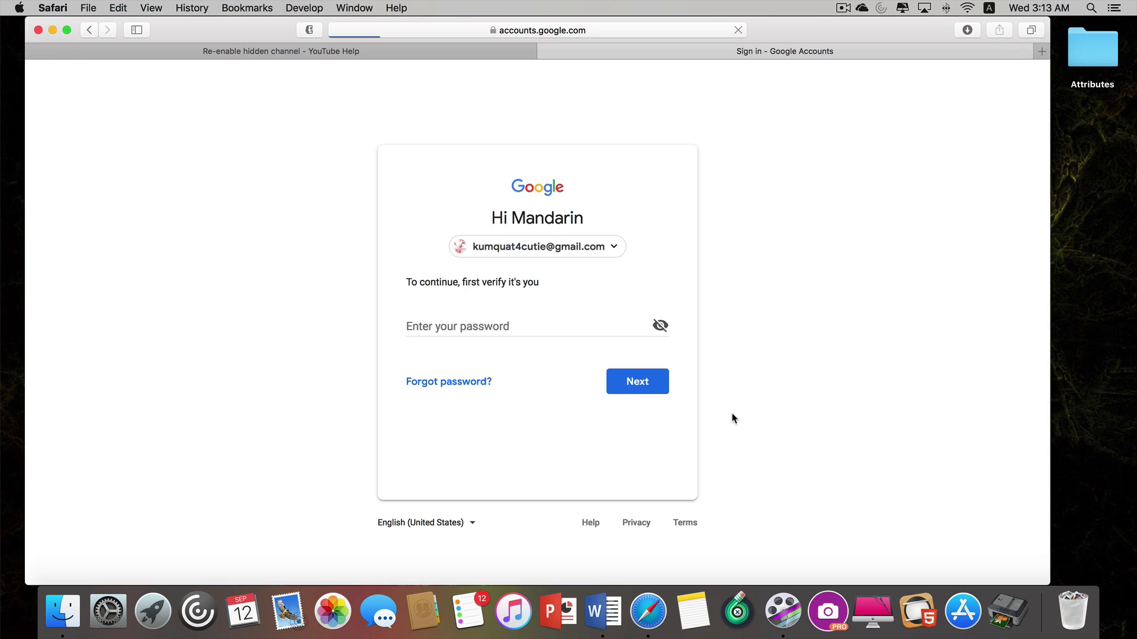
{"action": "left_click", "coordinate": [520, 360]}
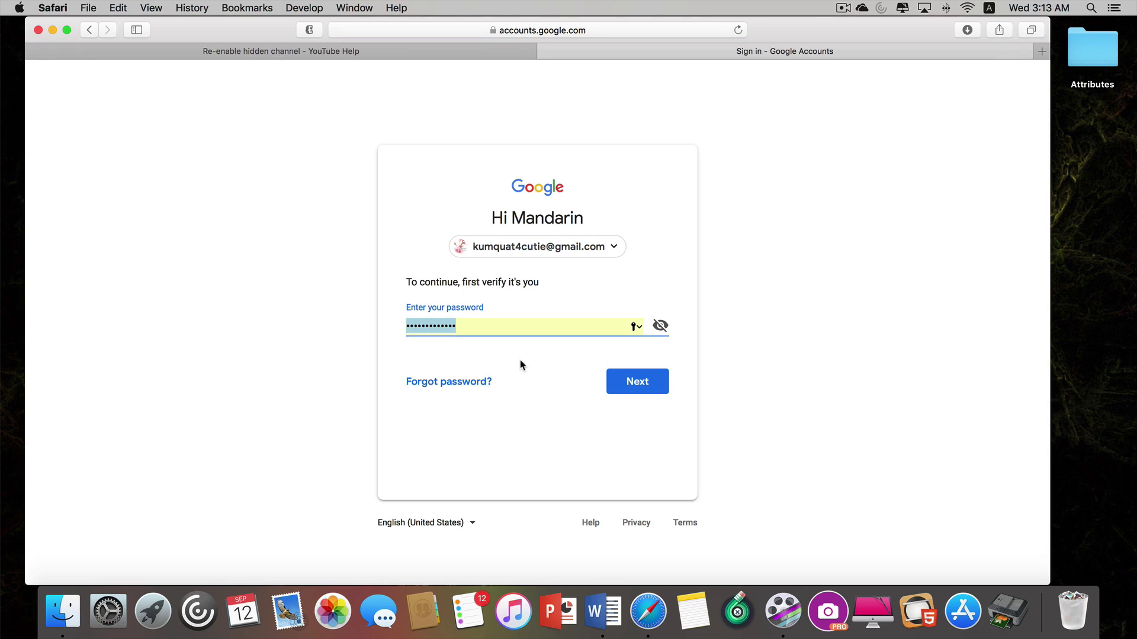
{"action": "left_click", "coordinate": [647, 386]}
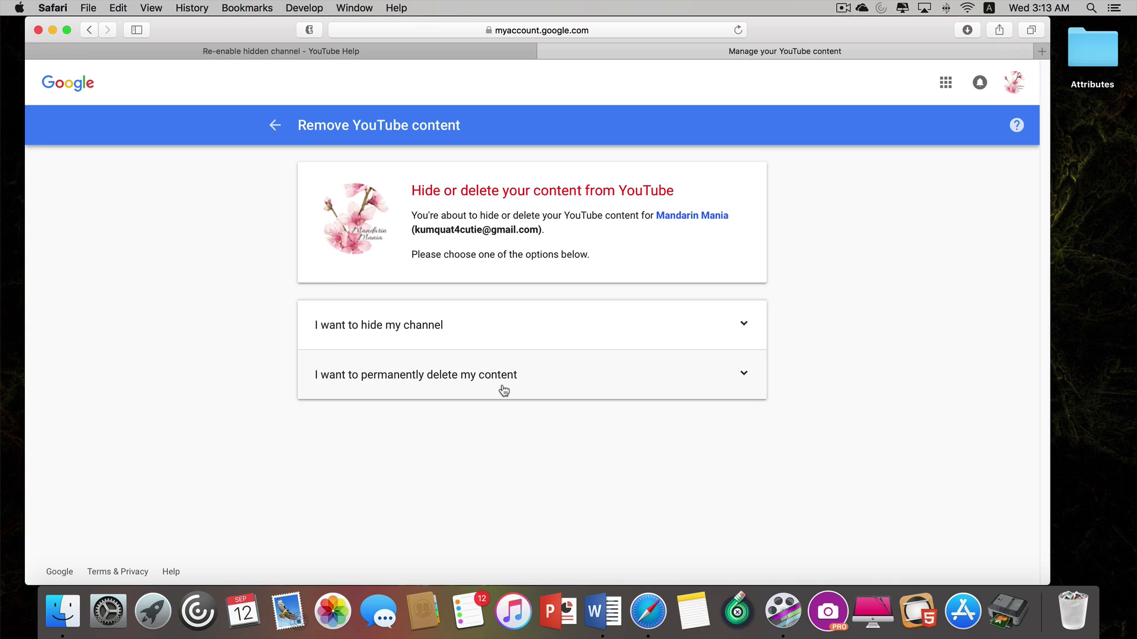
Expand 'I want to hide my channel' and tick the private-content, deleted-comments and other-data confirmations.
{"action": "left_click", "coordinate": [413, 325]}
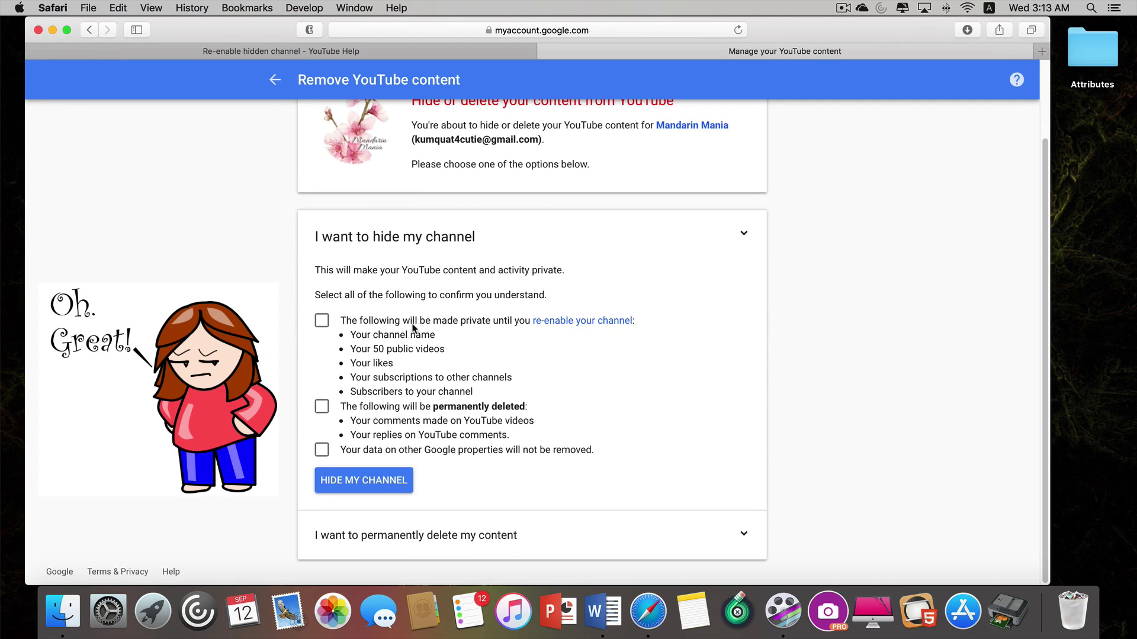
{"action": "left_click", "coordinate": [322, 321]}
{"action": "left_click", "coordinate": [322, 406]}
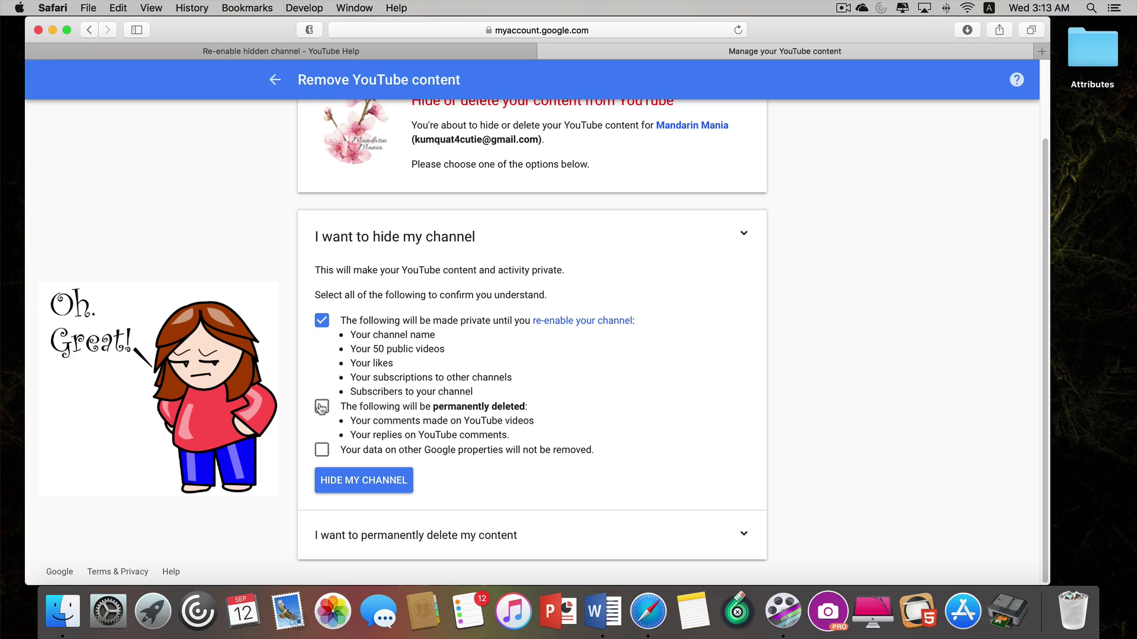
{"action": "left_click", "coordinate": [321, 449]}
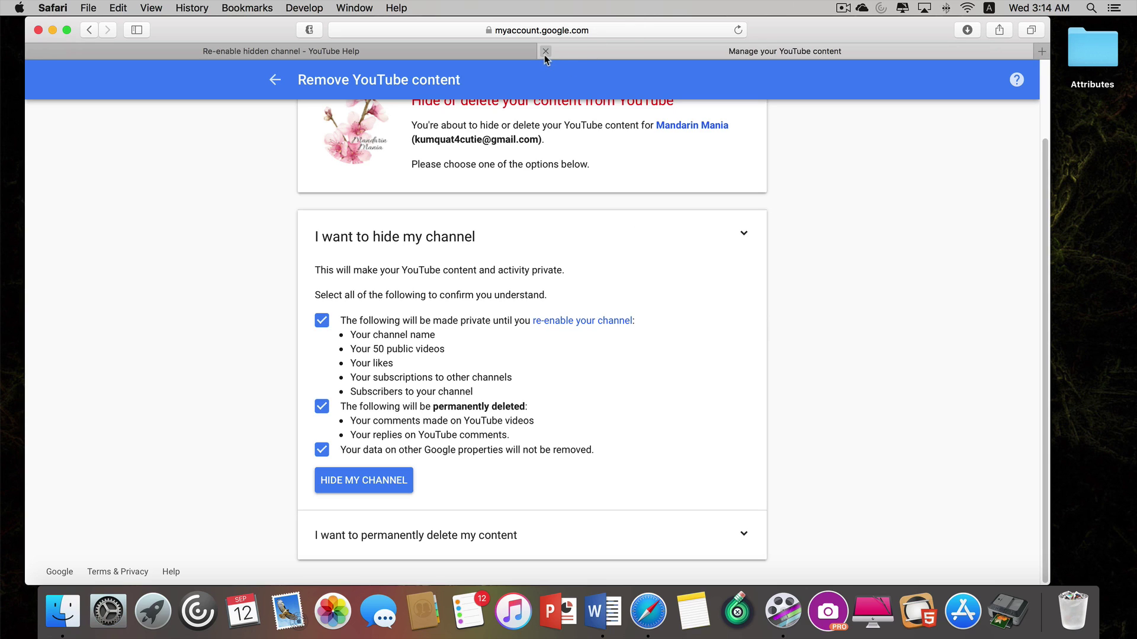
Close the YouTube content removal tab and follow the help article's 'create a channel' link.
{"action": "left_click", "coordinate": [546, 52]}
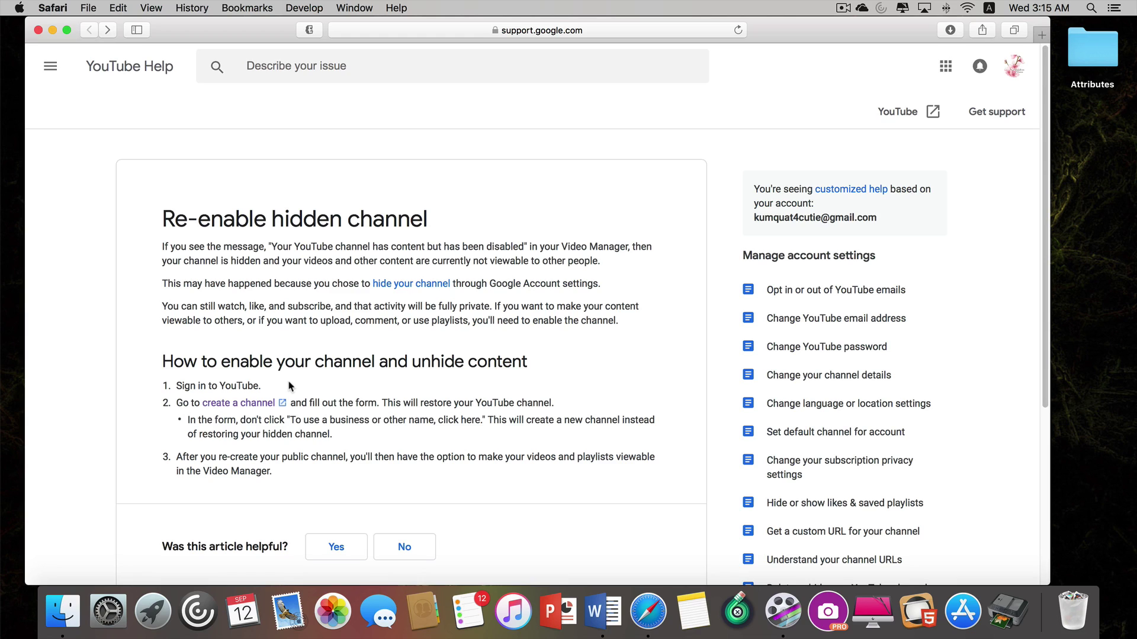
{"action": "left_click", "coordinate": [260, 405]}
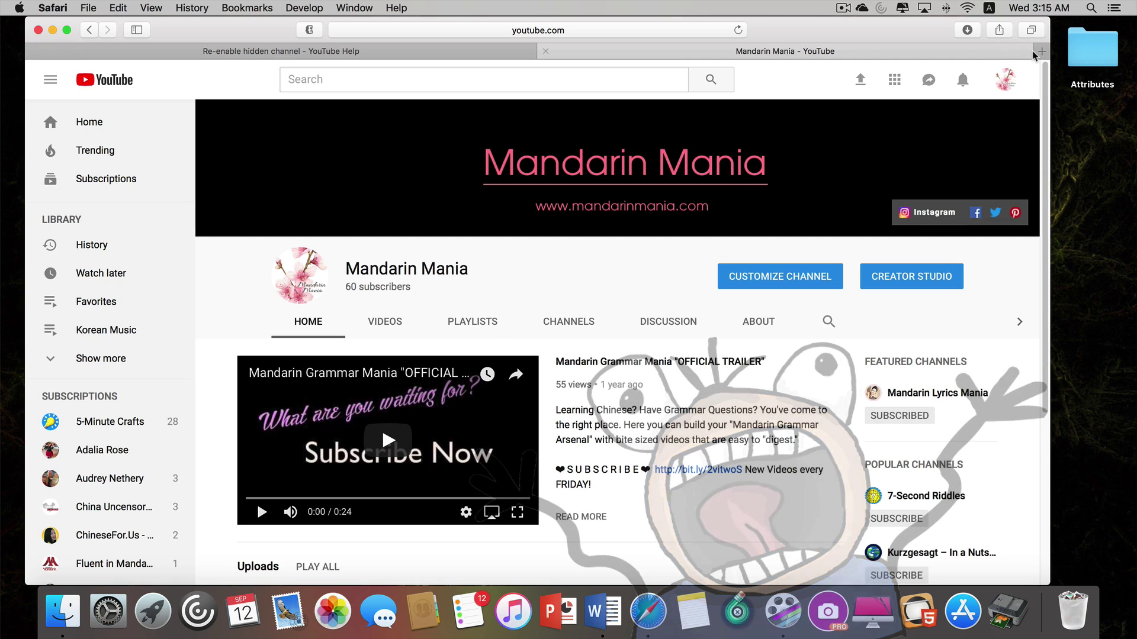
Go to My channel, then open Creator Studio for Mandarin Mania from the avatar menu.
{"action": "left_click", "coordinate": [1005, 83]}
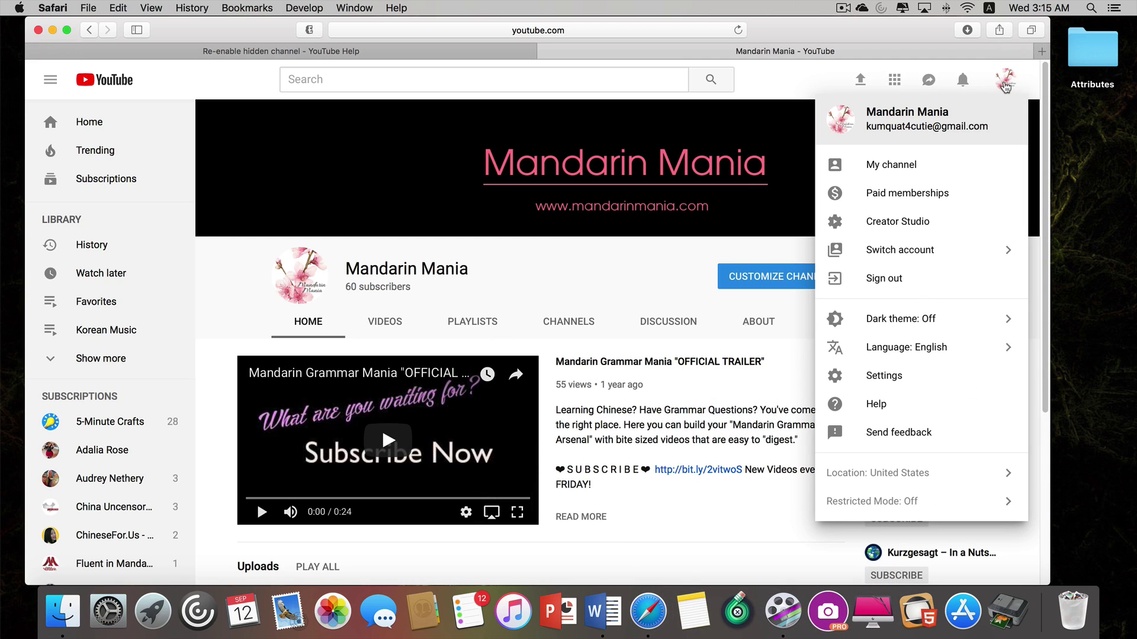
{"action": "left_click", "coordinate": [910, 168]}
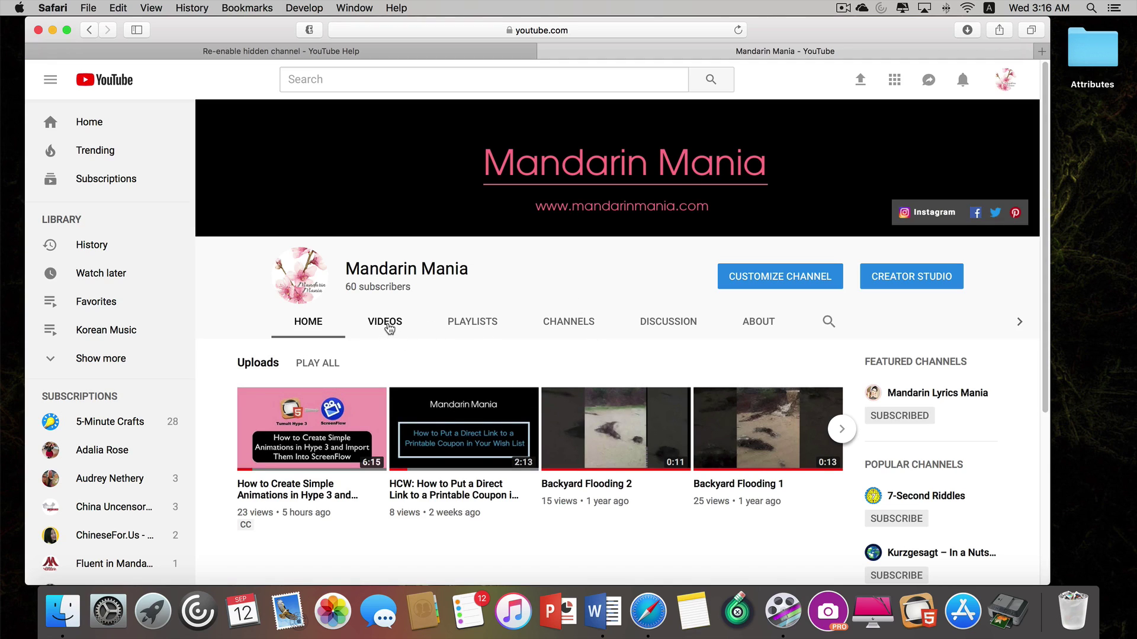
{"action": "left_click", "coordinate": [1007, 83]}
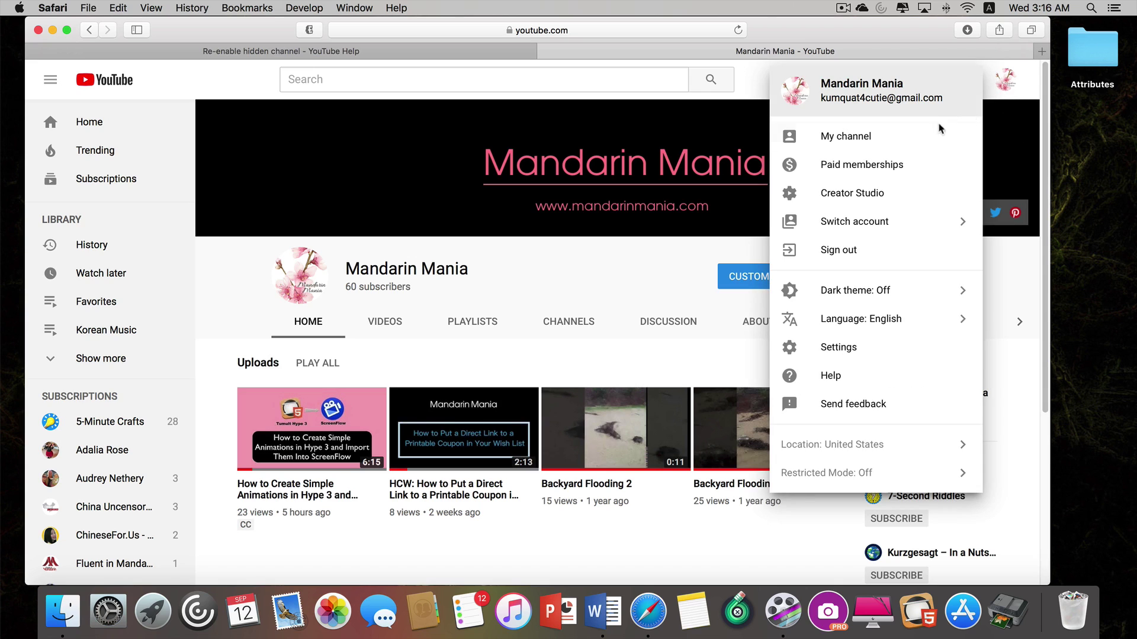
{"action": "left_click", "coordinate": [869, 193]}
{"action": "scroll", "coordinate": [870, 197], "scroll_direction": "down", "scroll_amount": 3}
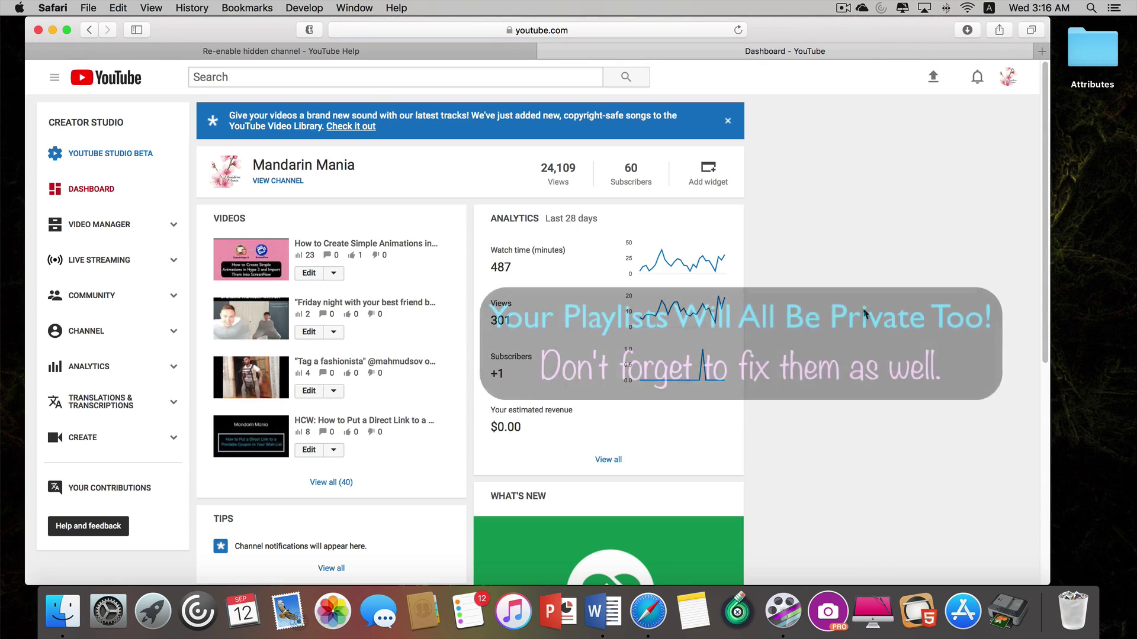
List all 40 videos and select the private Friday night and Tag a fashionista videos.
{"action": "left_click", "coordinate": [326, 485]}
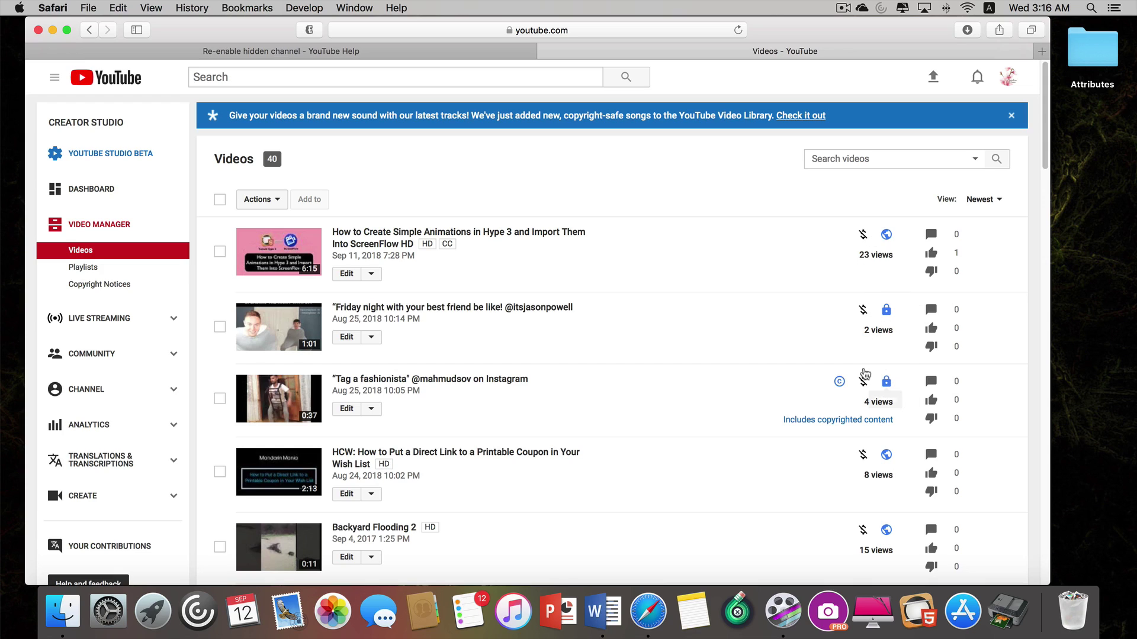
{"action": "left_click", "coordinate": [219, 330]}
{"action": "left_click", "coordinate": [220, 399]}
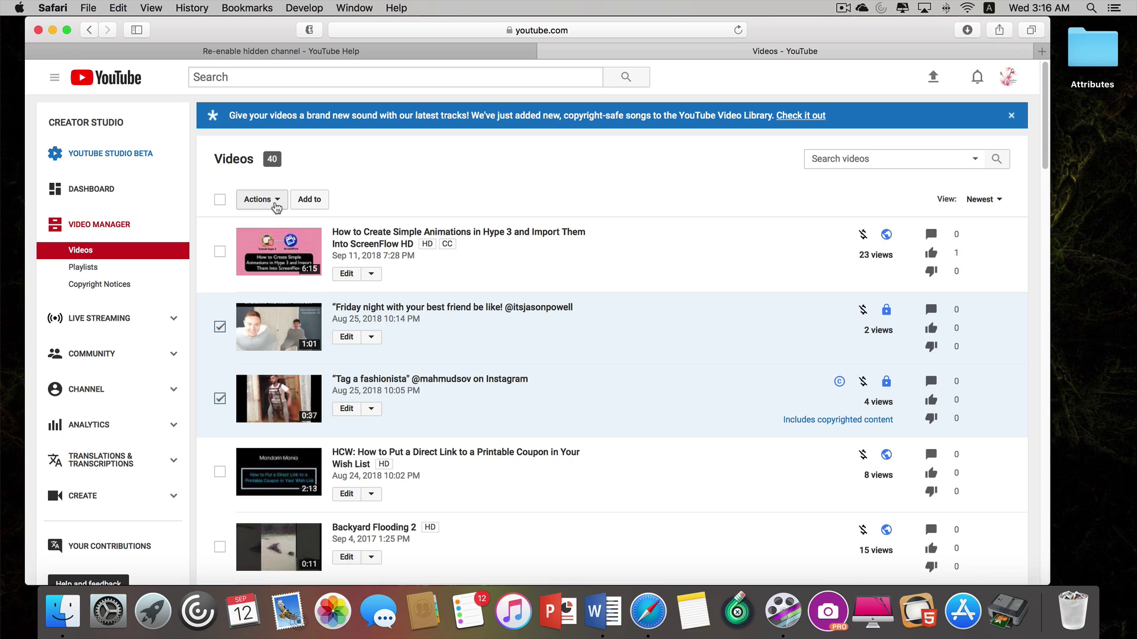
Set the two selected videos to Public, acknowledging it cannot be undone, and submit.
{"action": "left_click", "coordinate": [274, 206]}
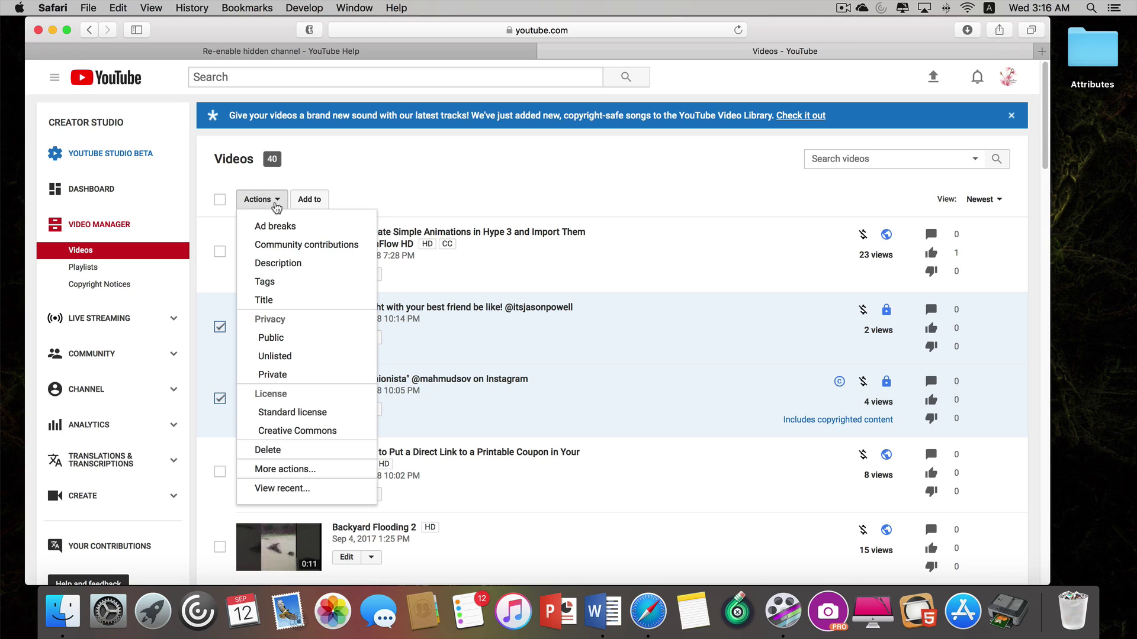
{"action": "left_click", "coordinate": [274, 339]}
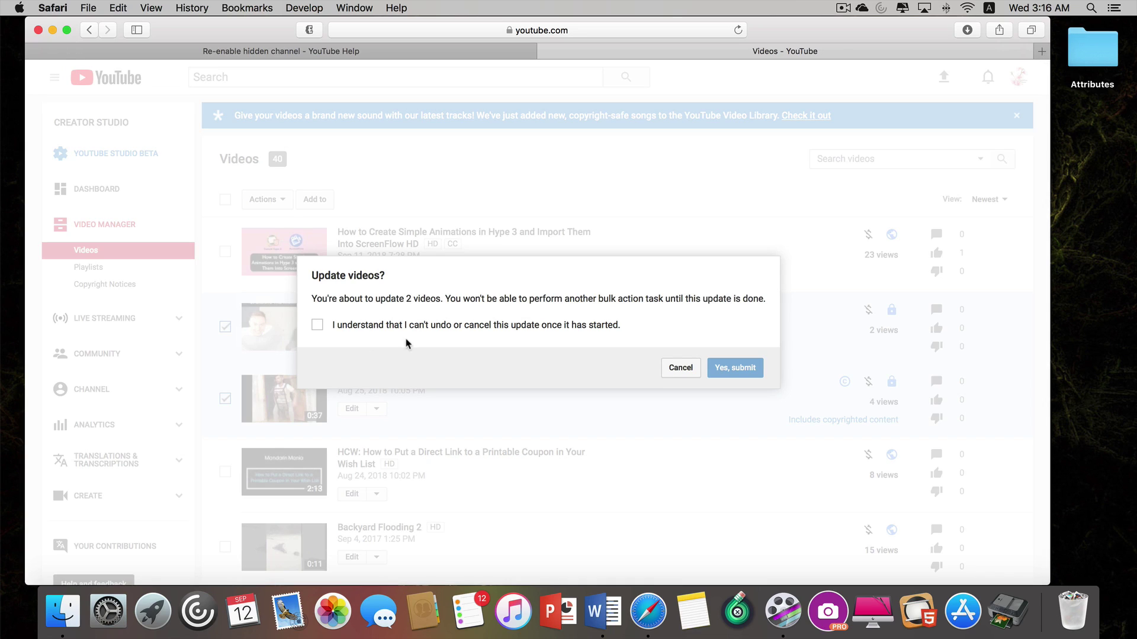
{"action": "left_click", "coordinate": [318, 329]}
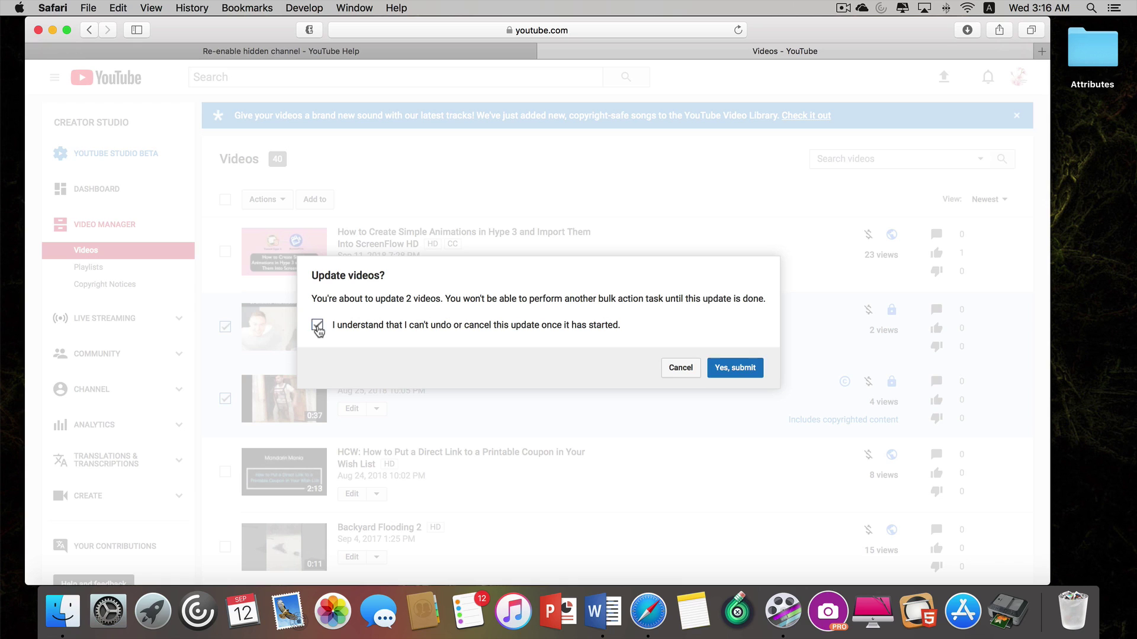
{"action": "left_click", "coordinate": [736, 368]}
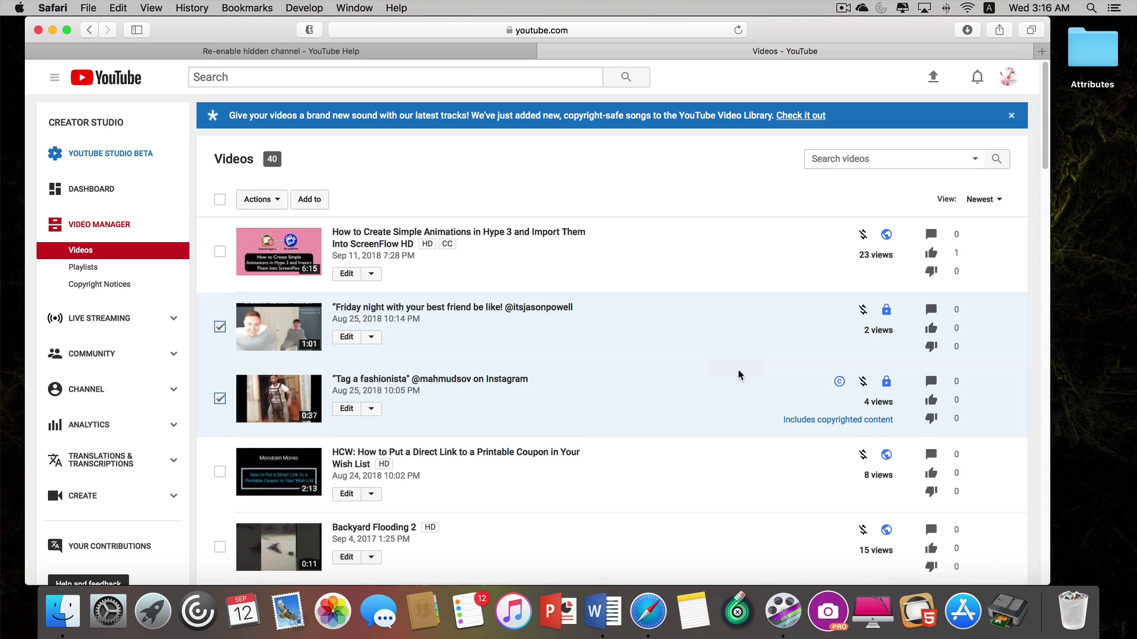